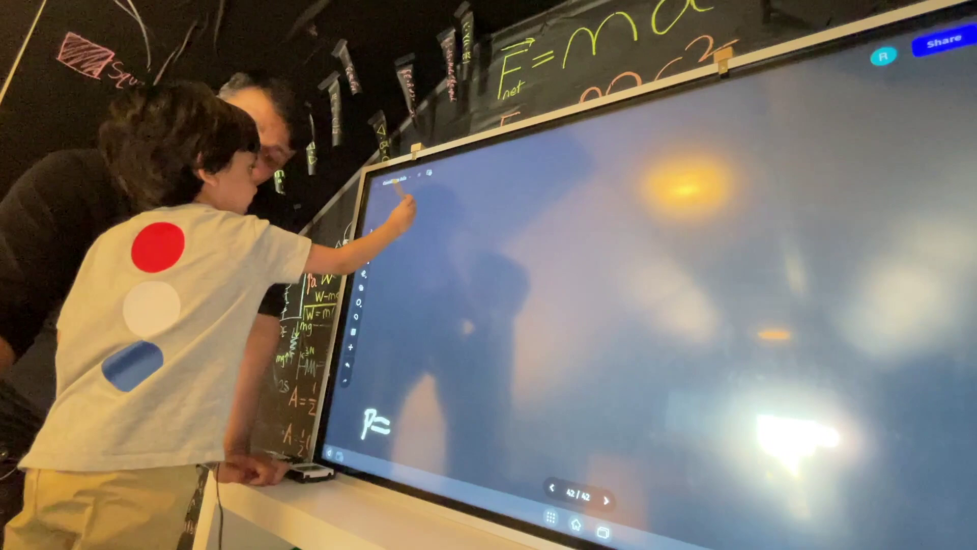
With red ink, draw the slanted left side labelled 2, then write 2+ after P=
left_click(382, 258)
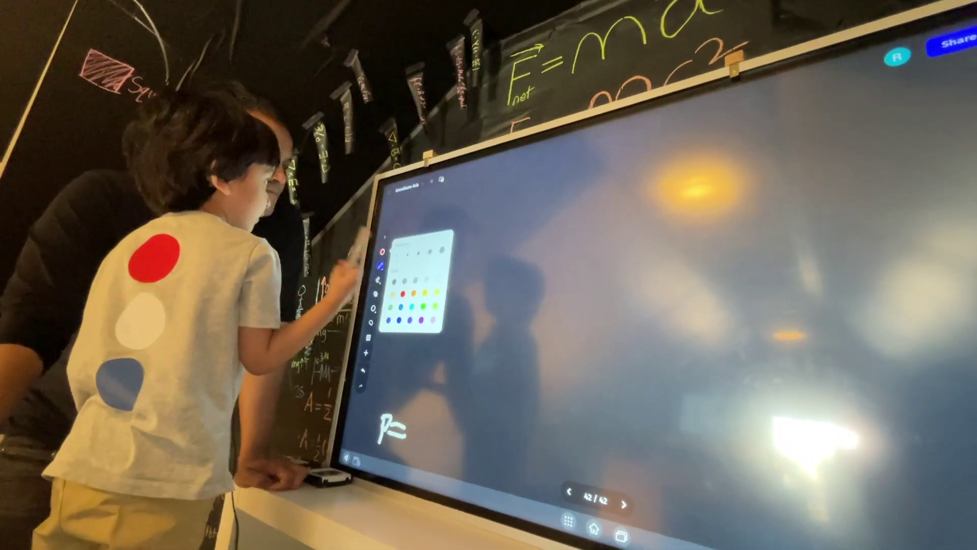
left_click(401, 235)
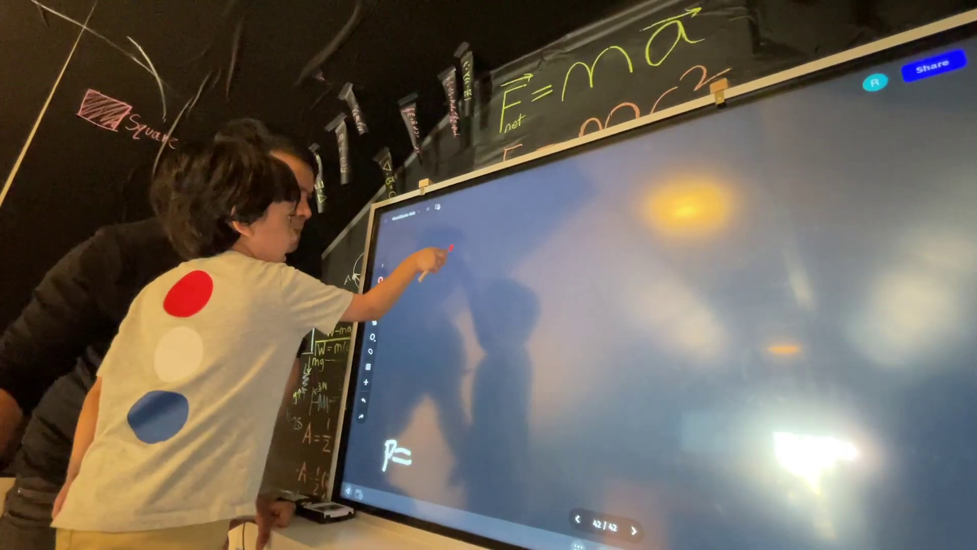
left_click_drag(462, 228, 429, 309)
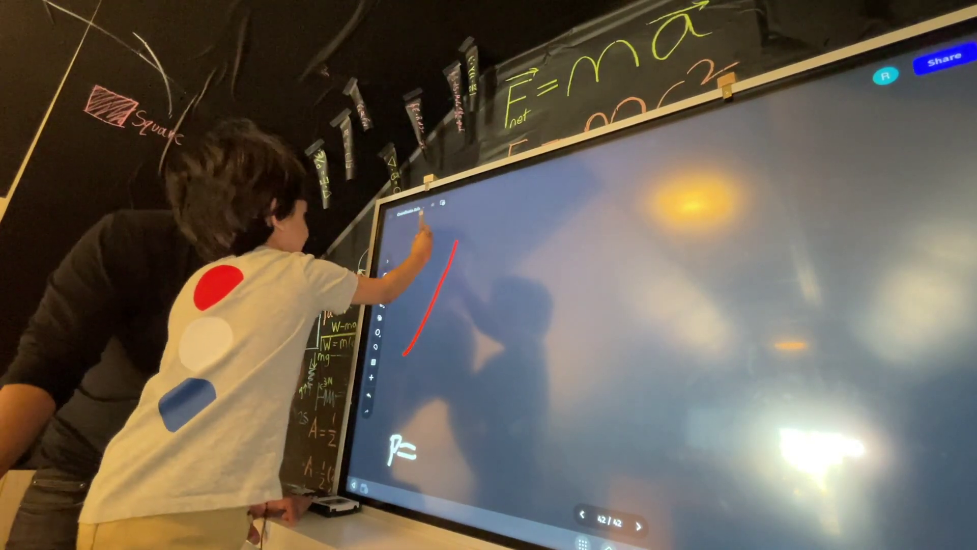
left_click_drag(432, 234, 448, 255)
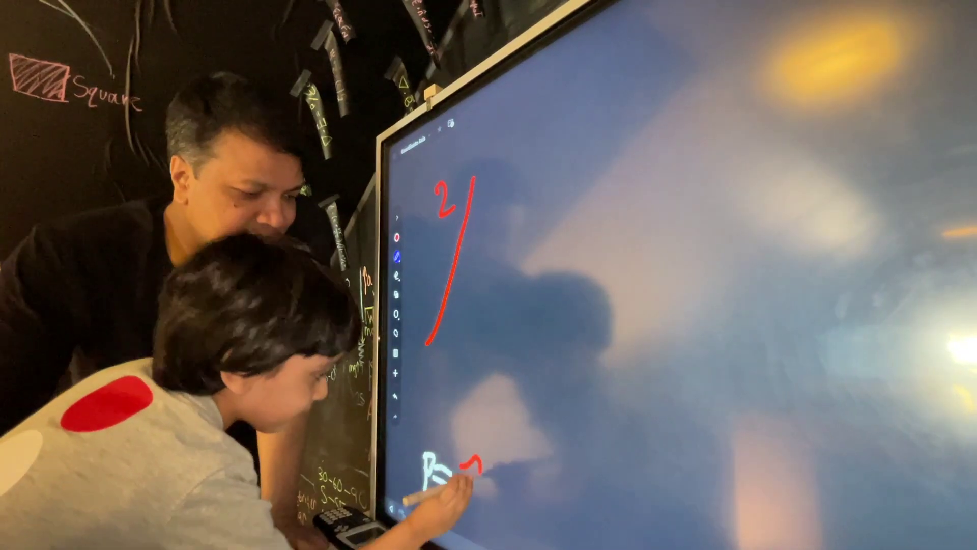
mouse_move(465, 480)
left_mouse_down()
mouse_move(487, 513)
mouse_move(472, 527)
left_mouse_up()
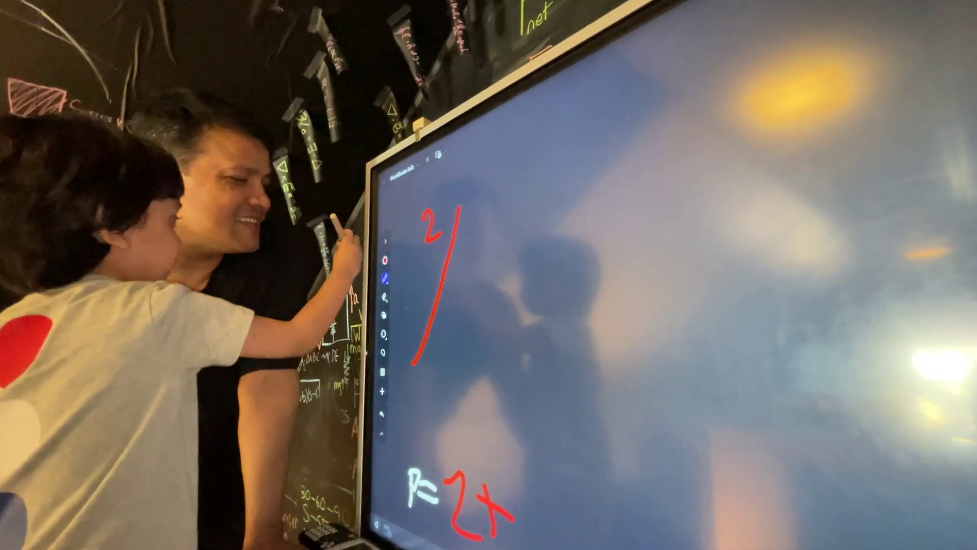
Switch to green ink and draw the right side from the apex, labelled 2
left_click(387, 258)
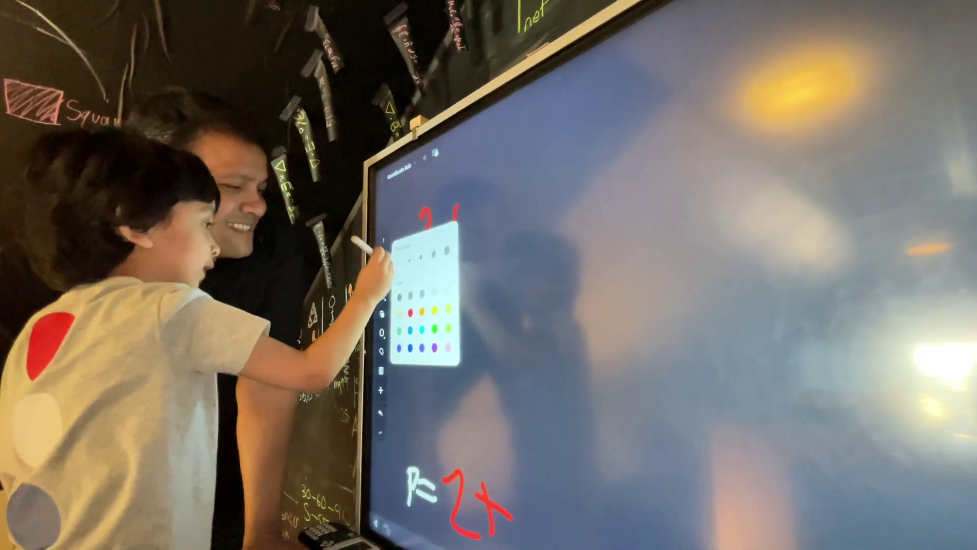
left_click(437, 325)
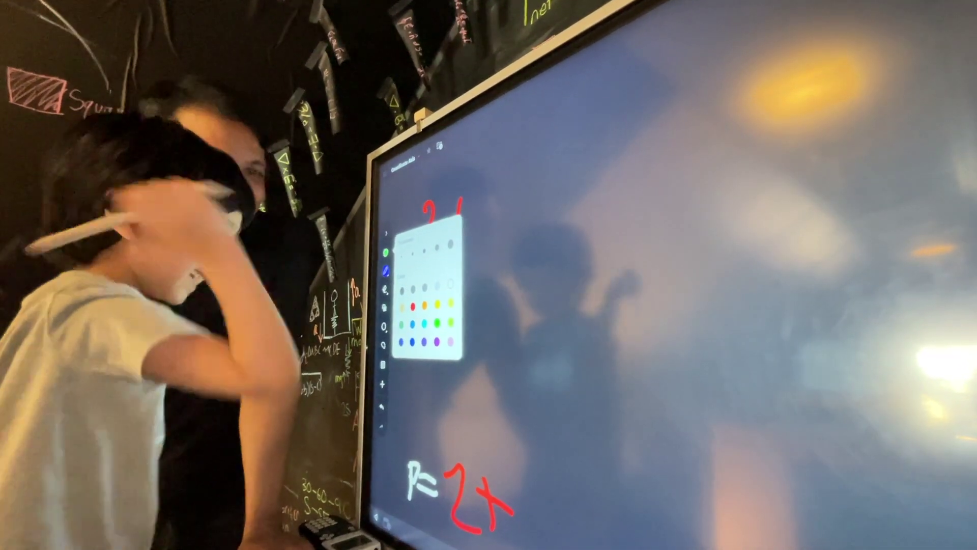
left_click_drag(413, 361, 461, 205)
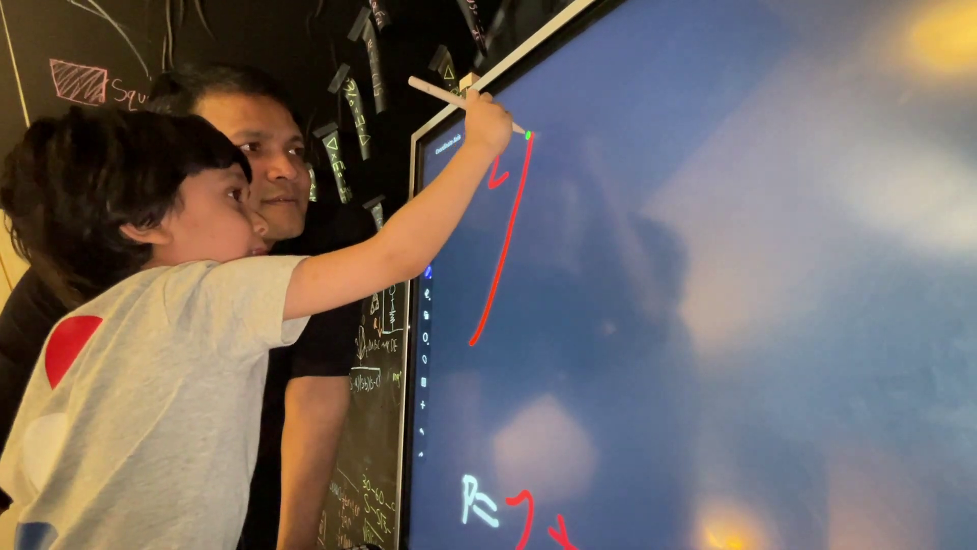
mouse_move(529, 136)
left_mouse_down()
mouse_move(546, 251)
mouse_move(590, 367)
left_mouse_up()
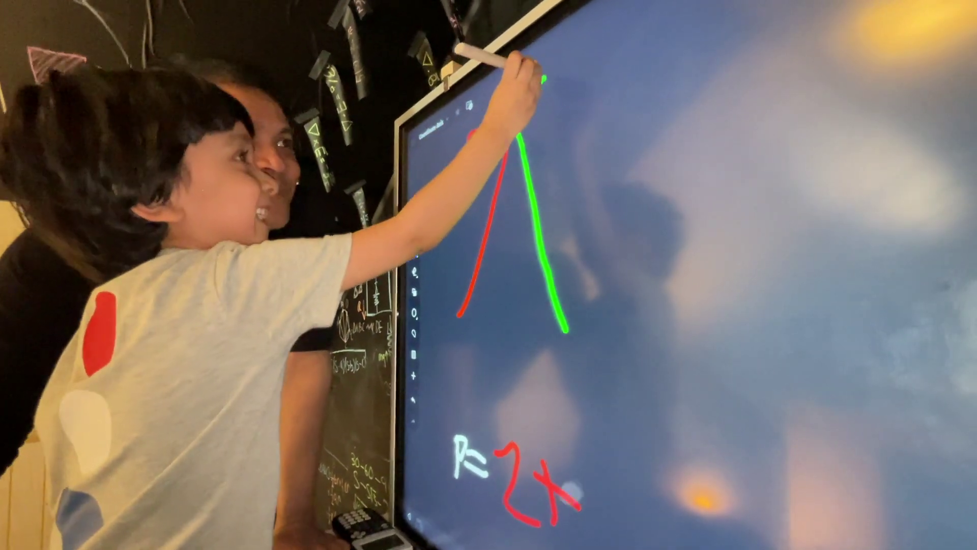
left_click_drag(538, 92, 566, 141)
left_click_drag(465, 141, 483, 172)
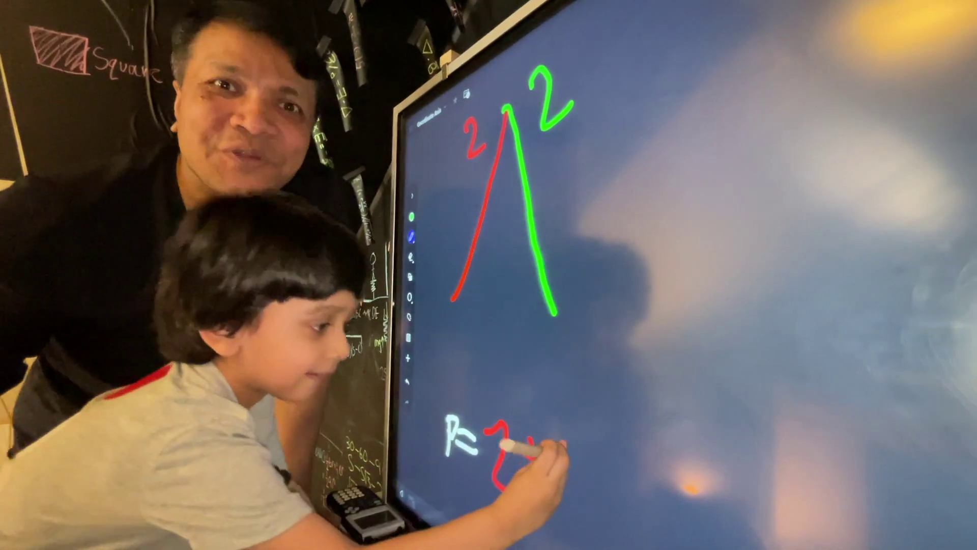
Write a green 2+ after the red 2+ in the sum
mouse_move(567, 455)
left_mouse_down()
mouse_move(600, 482)
mouse_move(587, 519)
left_mouse_up()
left_click_drag(634, 469, 666, 546)
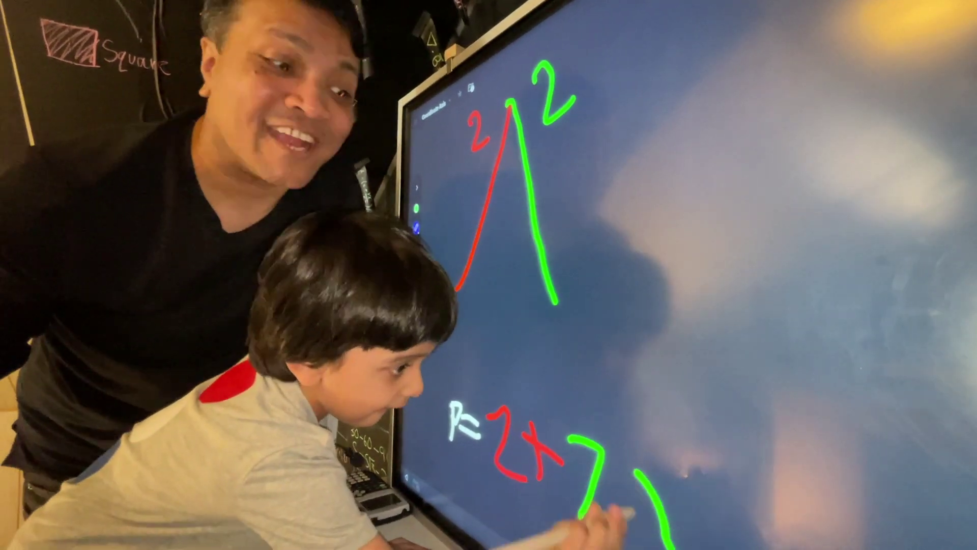
left_click_drag(579, 522, 612, 531)
left_click_drag(620, 486, 666, 504)
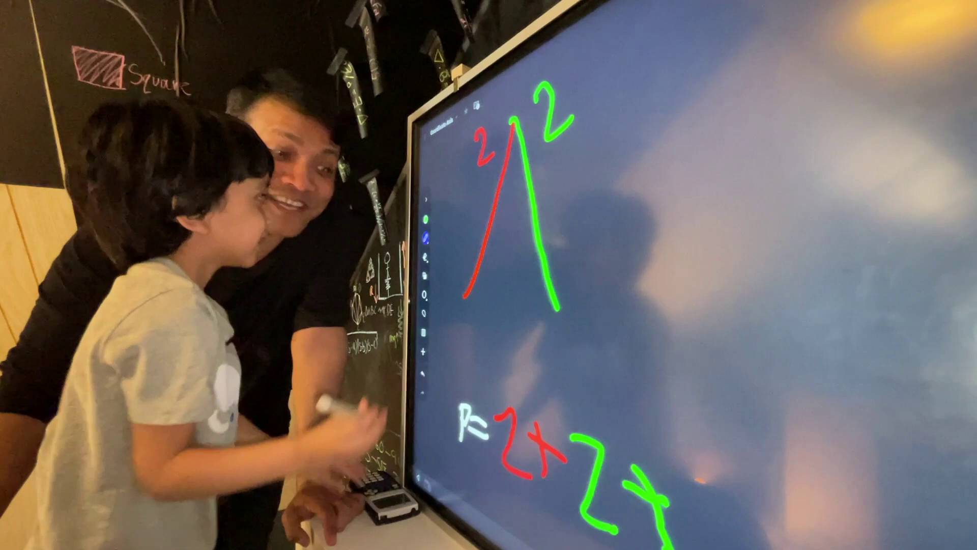
Switch the pen to blue ink for the triangle's base
left_click(416, 237)
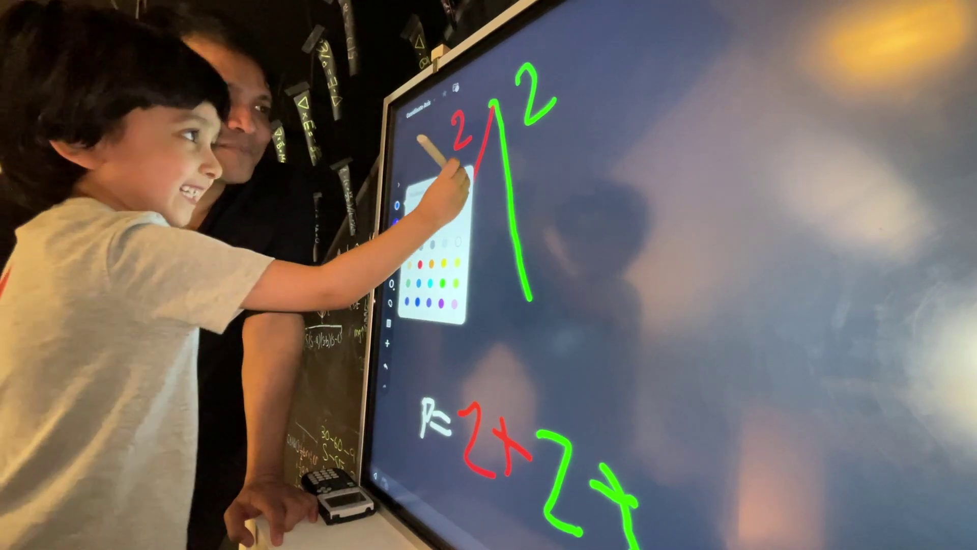
left_click_drag(477, 170, 435, 288)
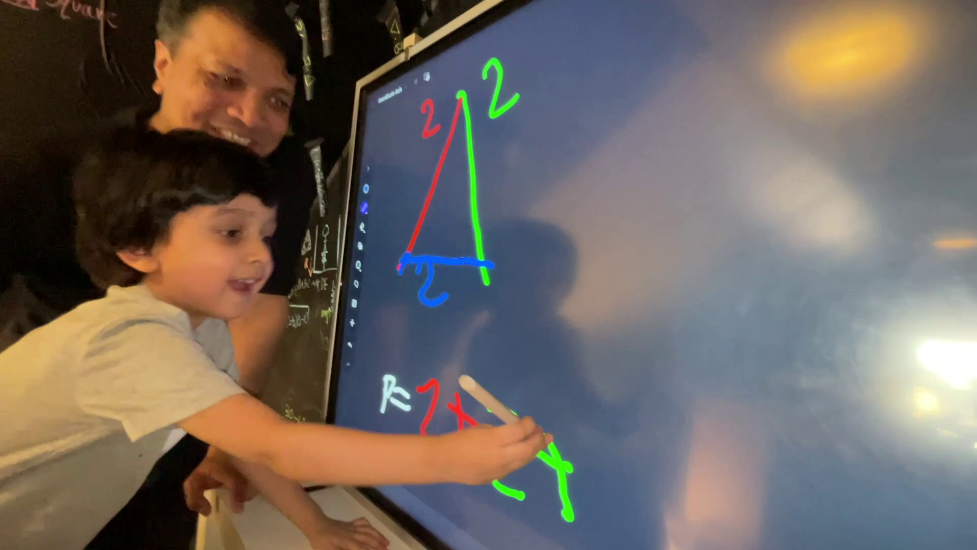
Finish the sum with a blue 2, then write P=6 beneath it
mouse_move(560, 446)
left_mouse_down()
mouse_move(569, 449)
mouse_move(565, 500)
left_mouse_up()
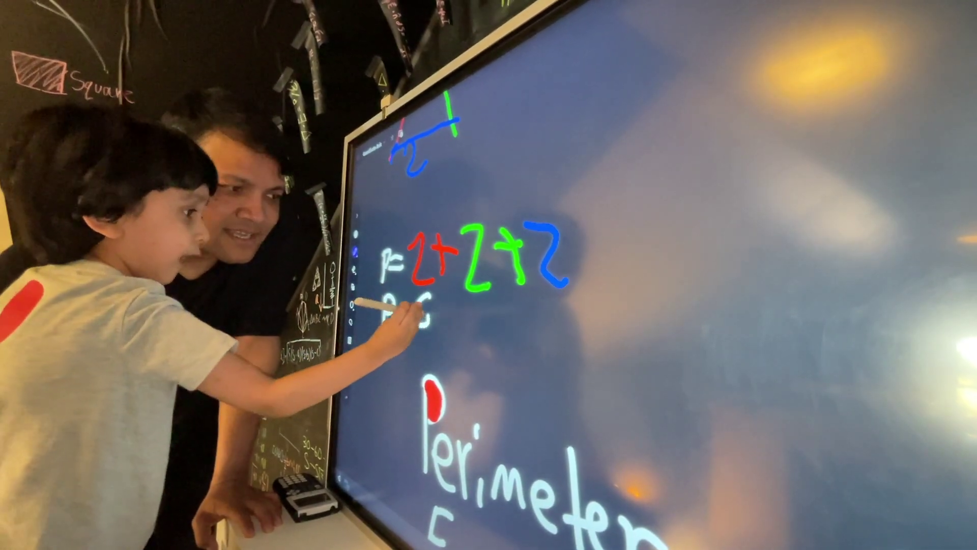
left_click_drag(373, 359, 374, 382)
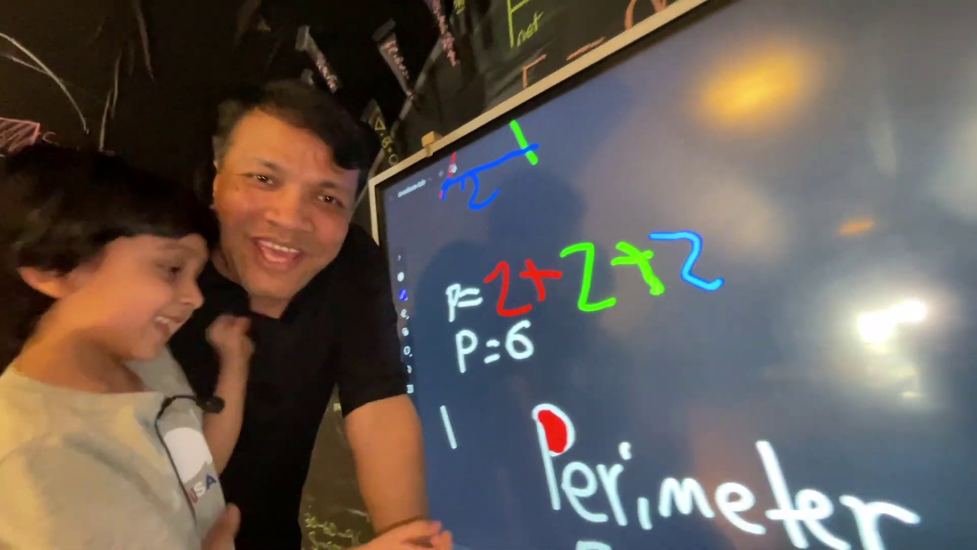